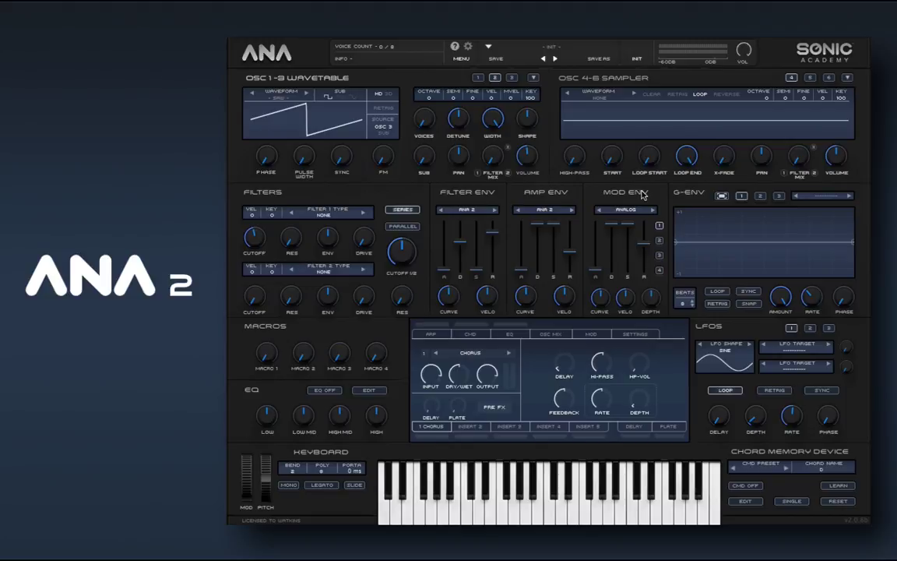
Step: Turn on oscillator 2 by giving it one voice
left_click(478, 78)
left_click(495, 79)
left_click(479, 79)
left_click(496, 78)
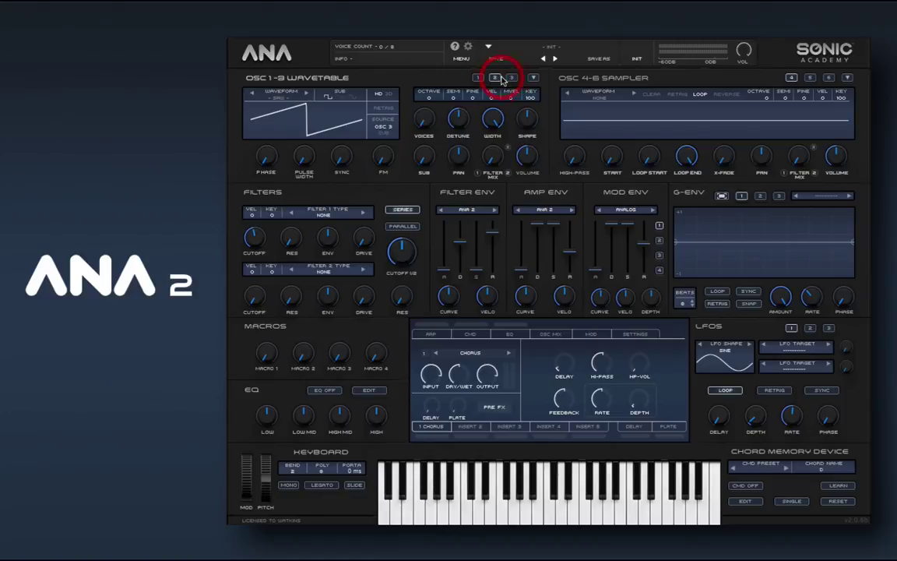
left_click(427, 109)
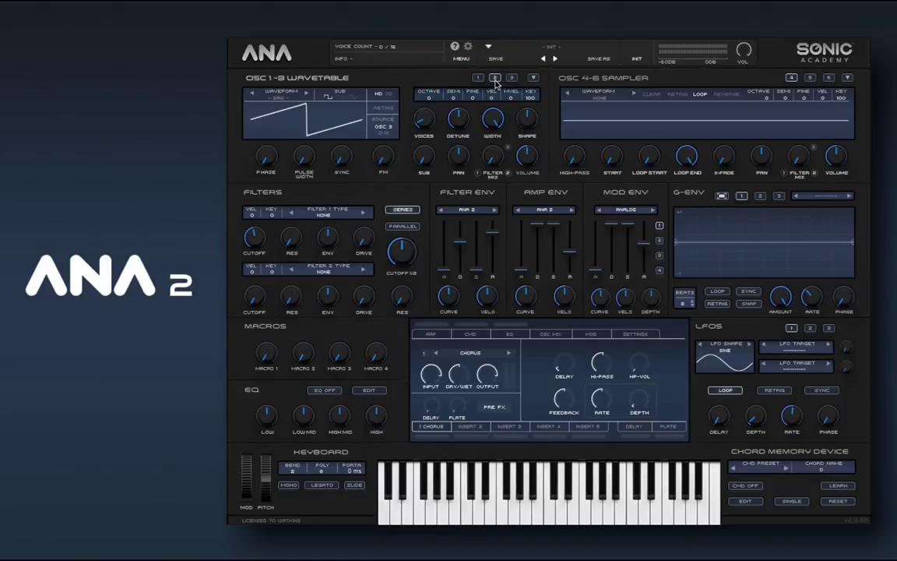
Step: Change the waveforms of oscillator 2 and oscillator 1 to sine
left_click(282, 95)
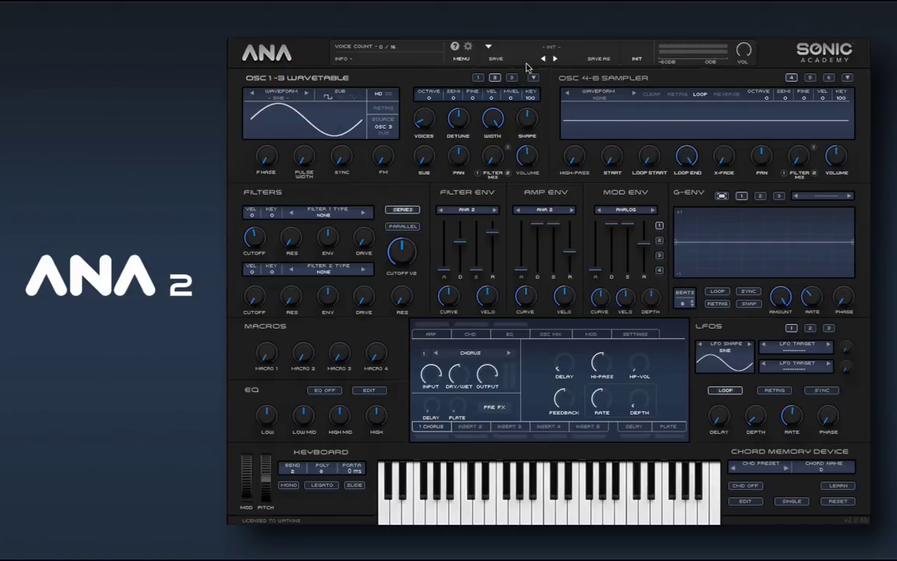
left_click(477, 77)
left_click(305, 95)
Step: Try changing oscillator 2's voice count and return it to 1
left_click(494, 78)
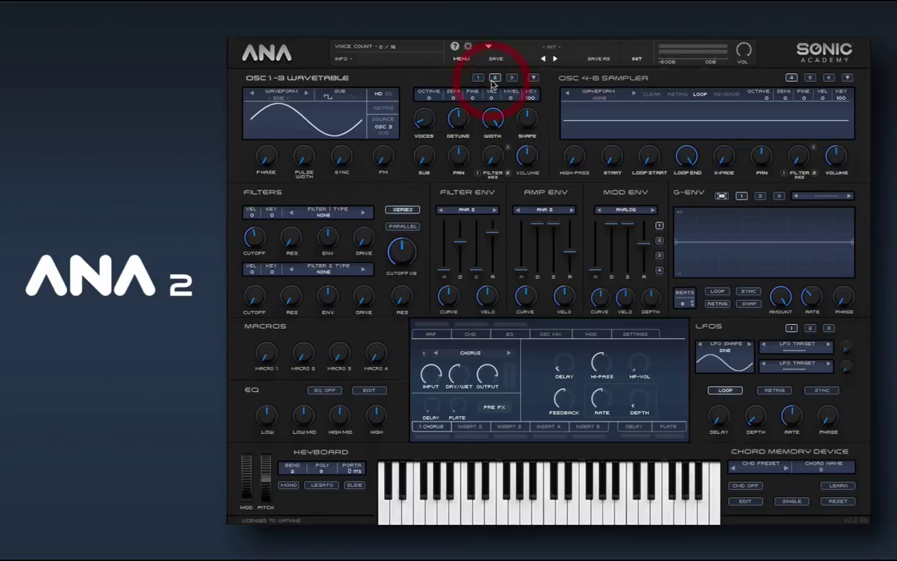
left_click(425, 118)
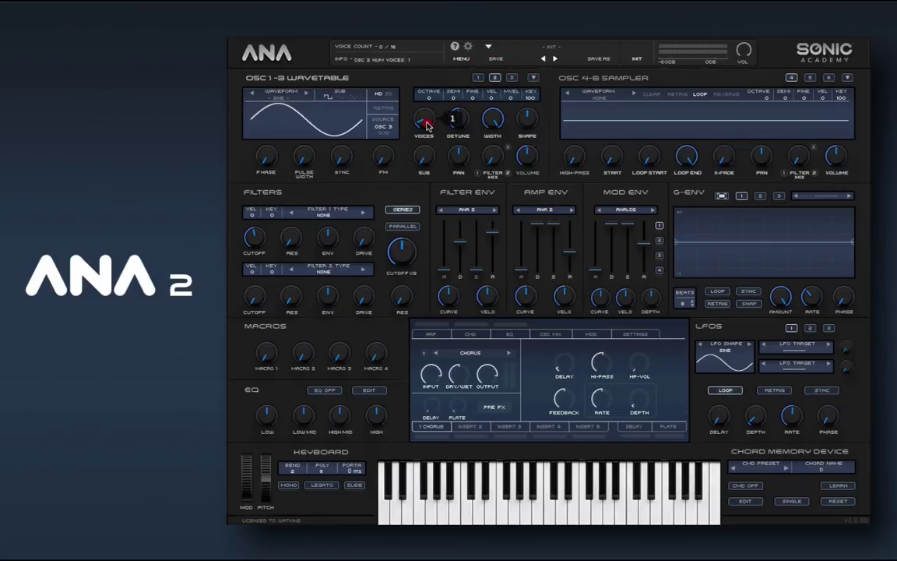
left_click_drag(429, 99, 433, 123)
left_click(433, 123)
Step: Try different FM amounts on oscillator 1 with oscillator 2 as the modulation source
left_click(477, 79)
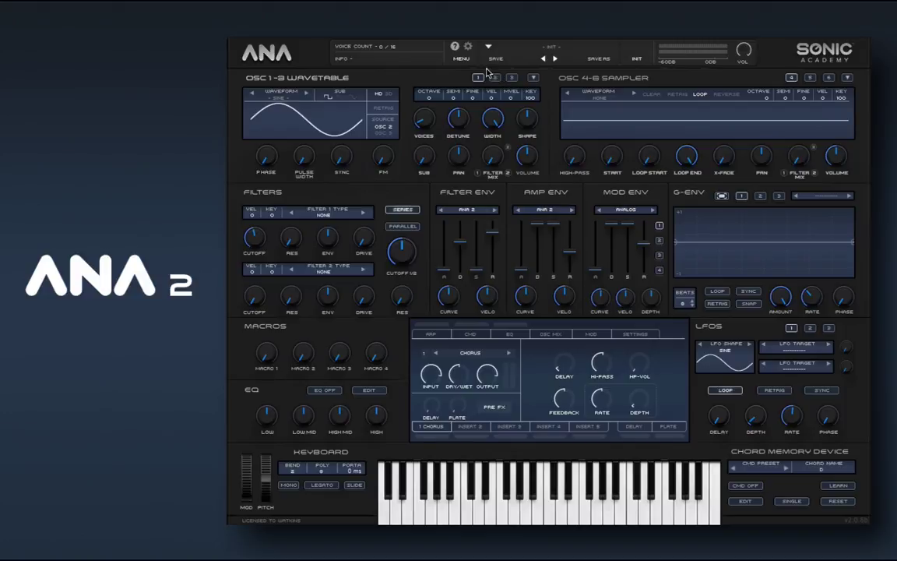
left_click(383, 160)
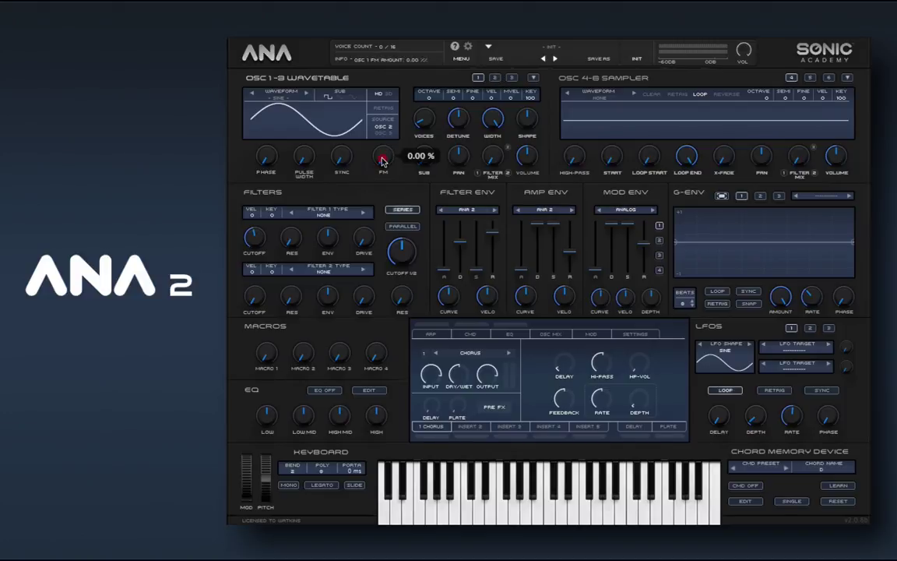
left_click_drag(382, 160, 374, 75)
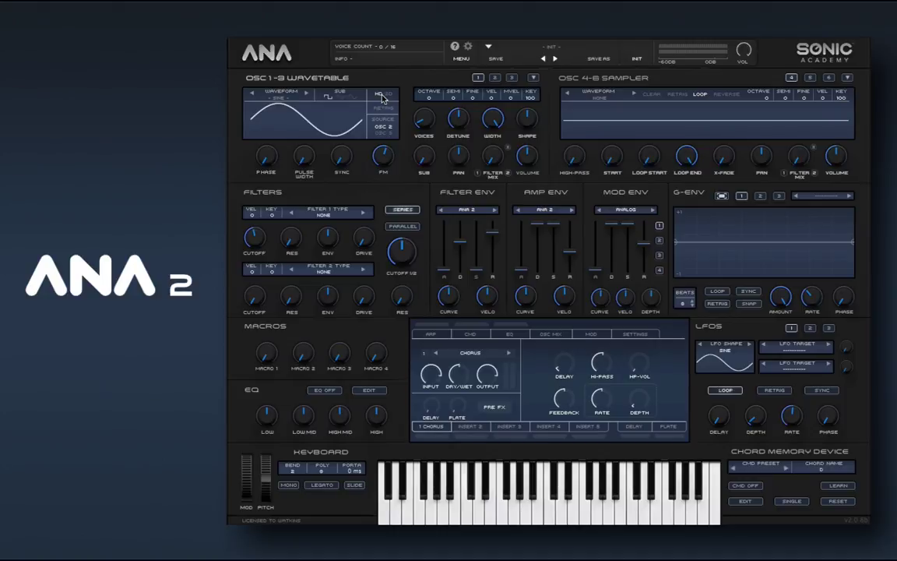
left_click(382, 128)
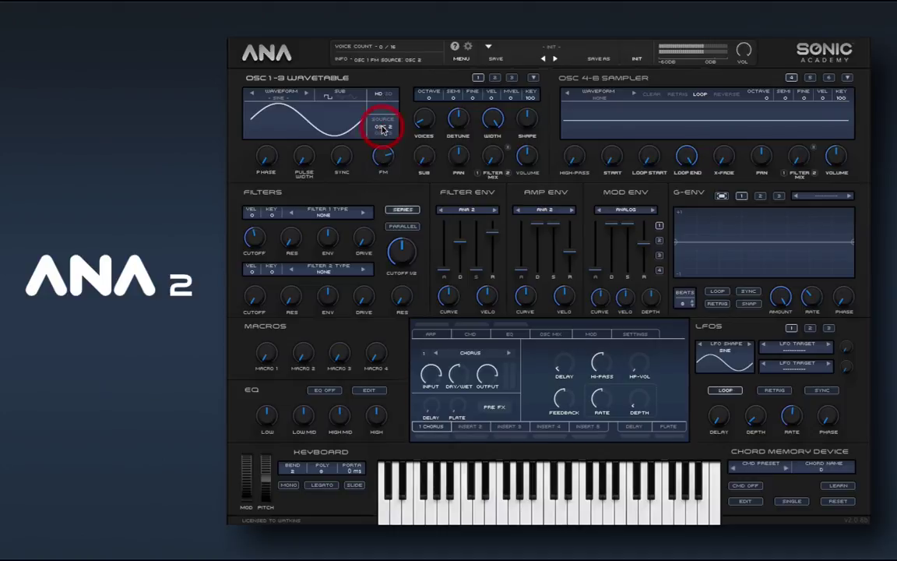
left_click_drag(380, 160, 384, 203)
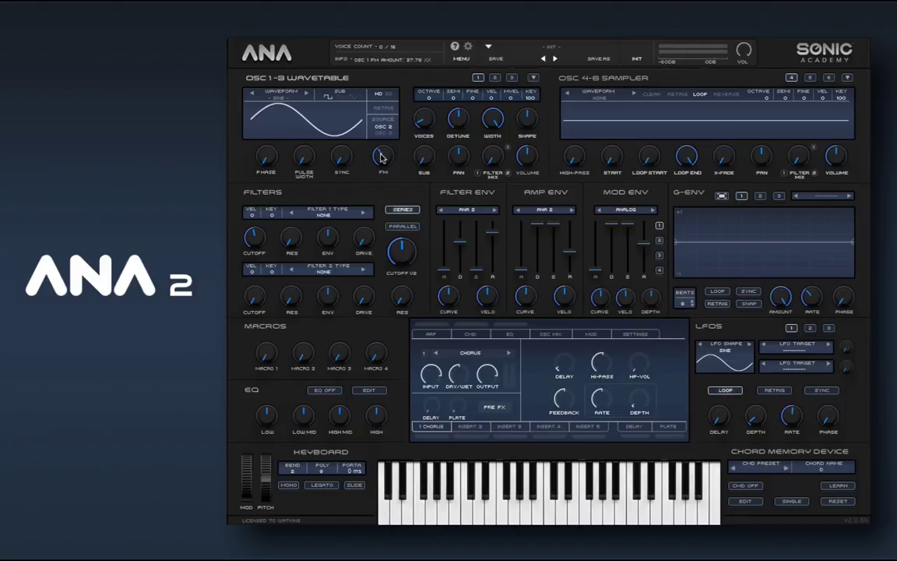
Step: Reset oscillator 1's FM amount to 0% and assign Mod Env 1 to modulate it
left_click_drag(383, 155, 371, 224)
right_click(381, 158)
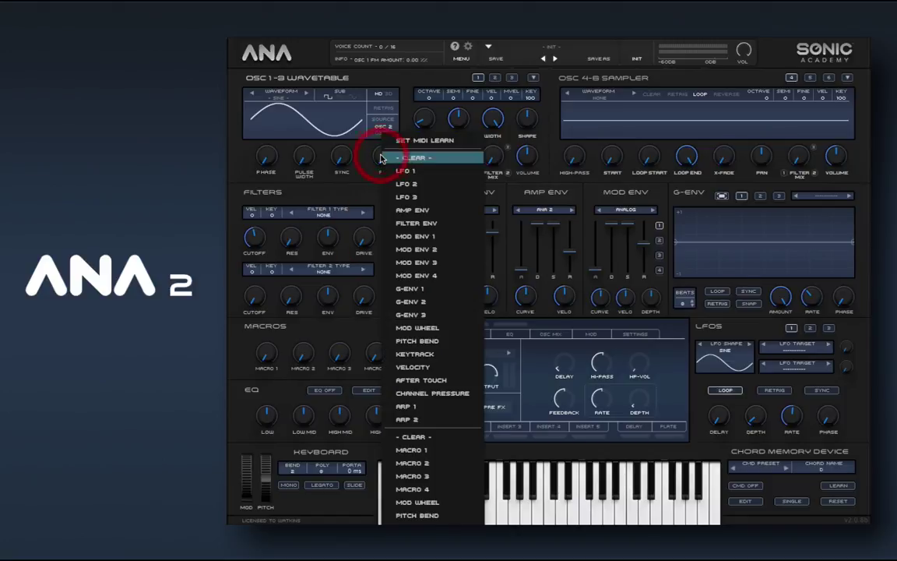
left_click(444, 236)
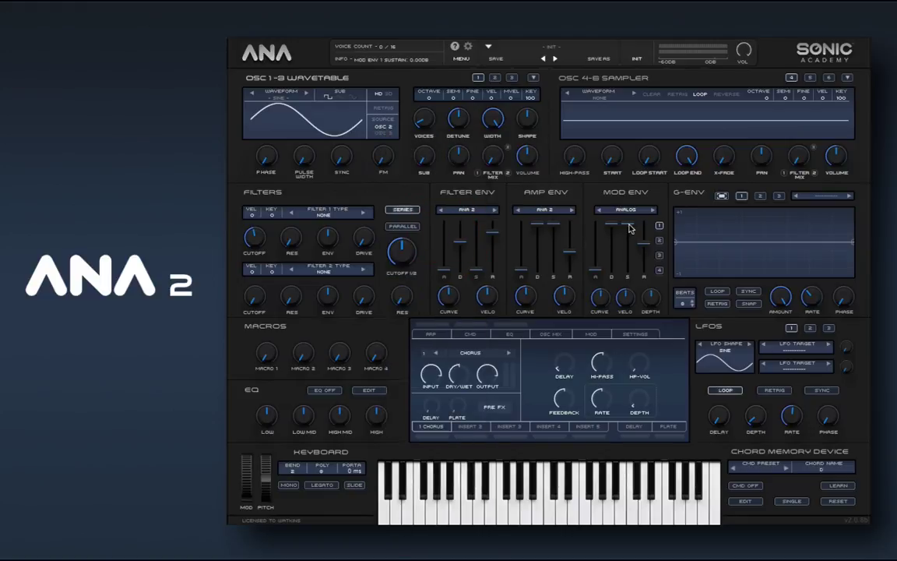
Step: Lower Mod Env 1's sustain to its minimum and shorten its release and decay
left_click_drag(627, 225, 628, 315)
left_click_drag(643, 244, 643, 294)
left_click_drag(611, 226, 611, 254)
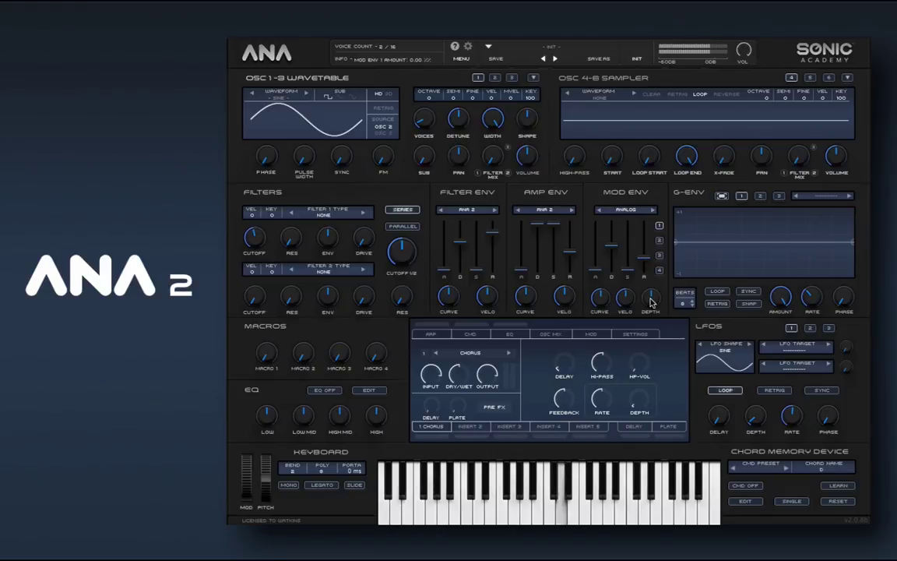
Step: Try different Mod Env 1 depths on the FM amount and turn the depth back down
left_click_drag(651, 302, 651, 260)
left_click(653, 286)
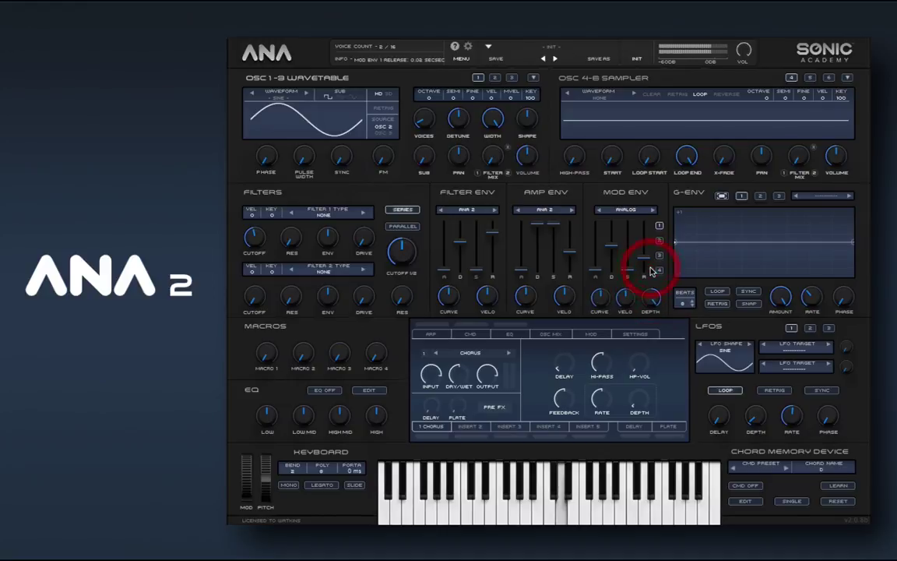
left_click_drag(652, 294, 651, 376)
left_click(648, 308)
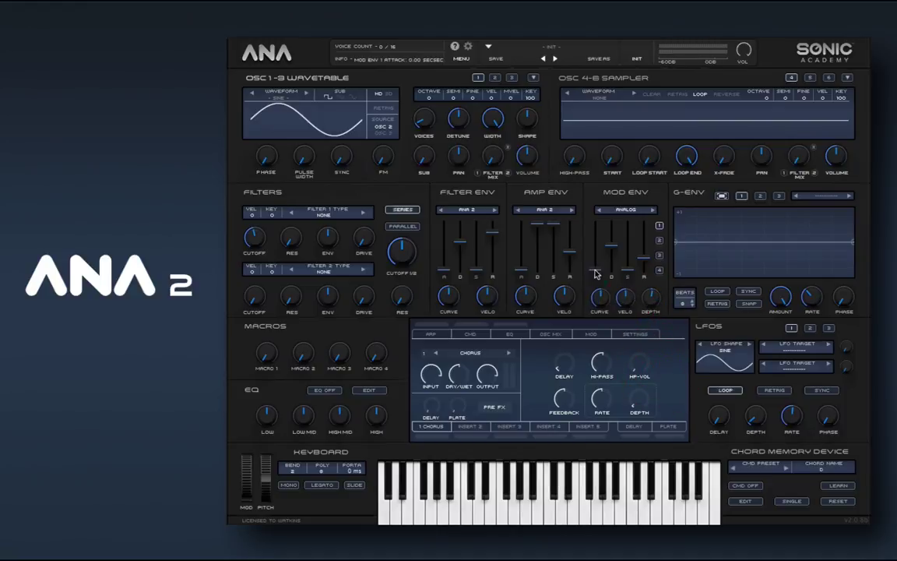
Step: Lengthen Mod Env 1's attack and decay, and raise its depth to about 72%
left_click_drag(595, 270, 611, 238)
left_click_drag(653, 300, 645, 252)
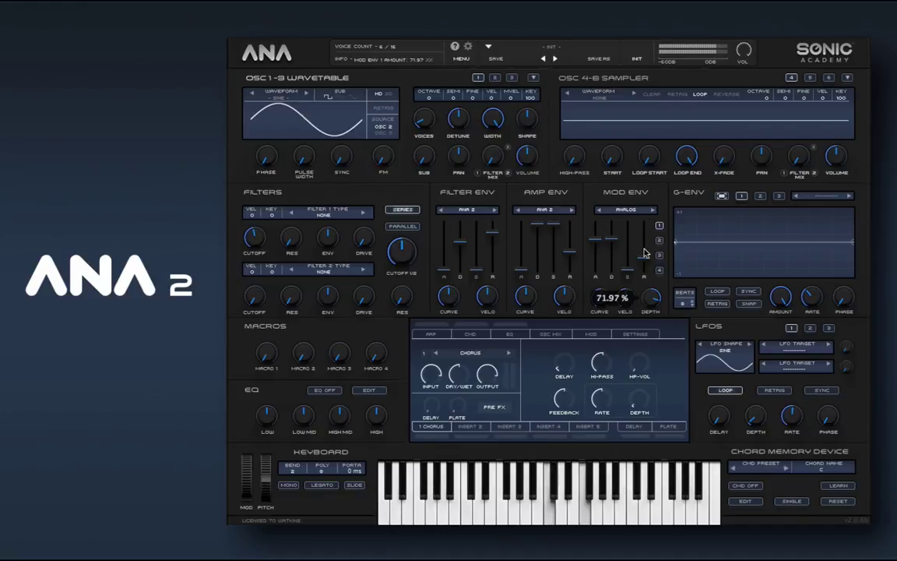
left_click(644, 252)
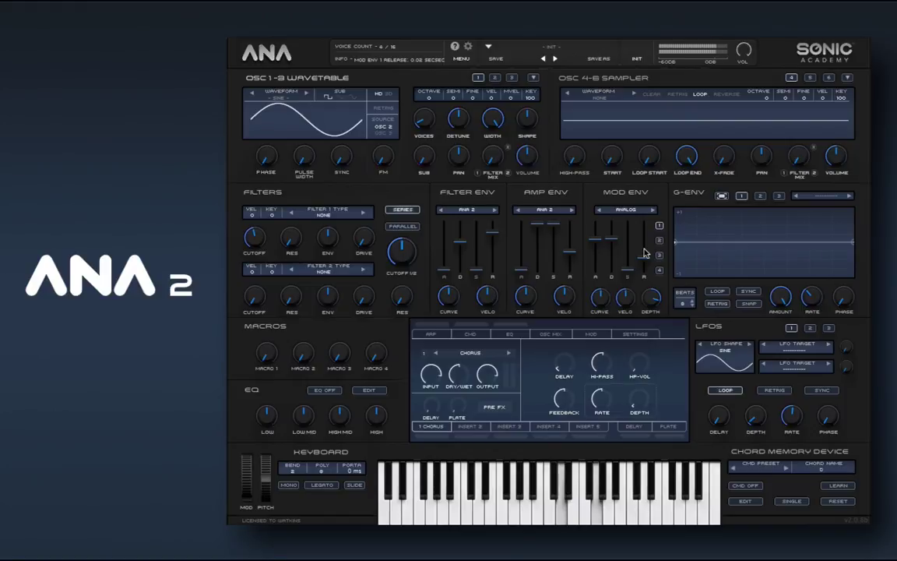
Step: Lengthen the releases of Mod Env 1 and the amp envelope, and give the amp envelope a slower attack
left_click_drag(645, 257, 641, 222)
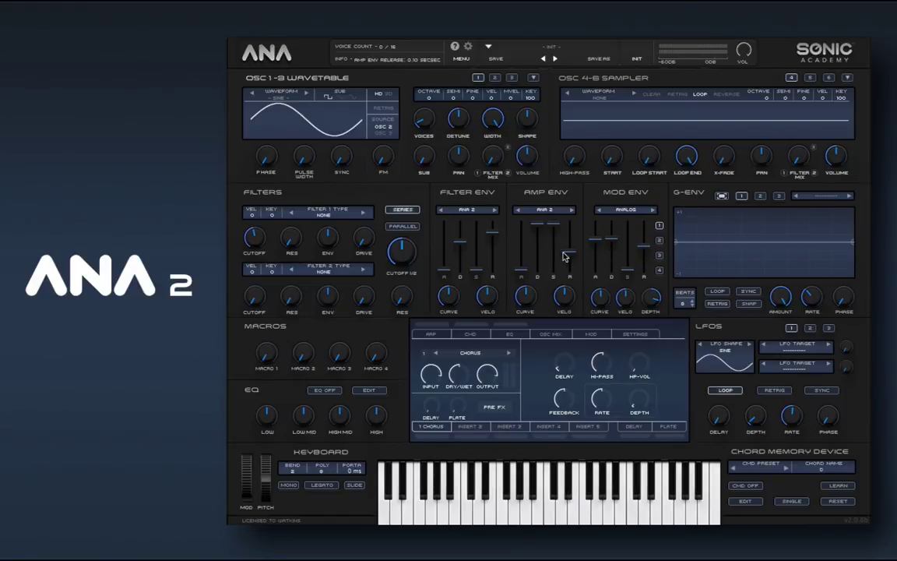
mouse_move(569, 251)
left_mouse_down()
mouse_move(571, 241)
mouse_move(571, 249)
left_mouse_up()
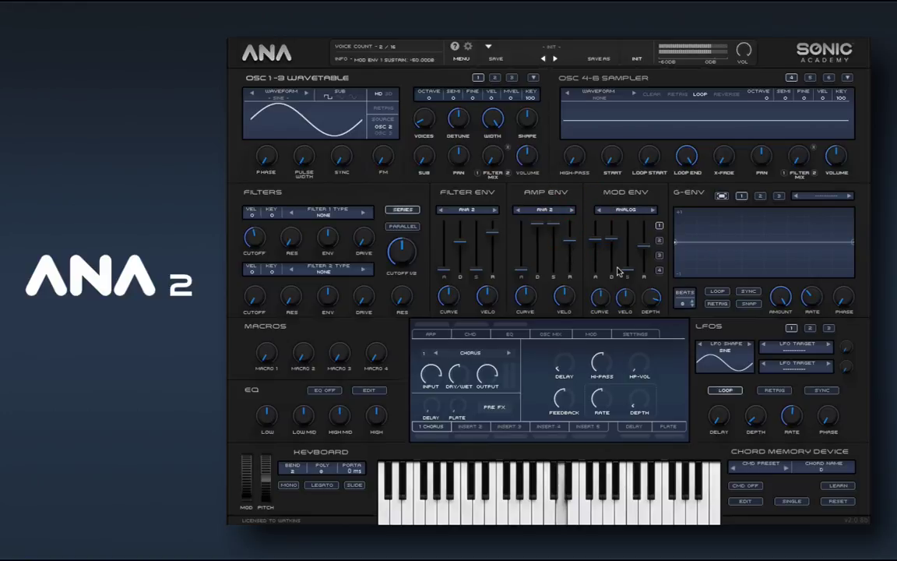
left_click_drag(645, 248, 644, 253)
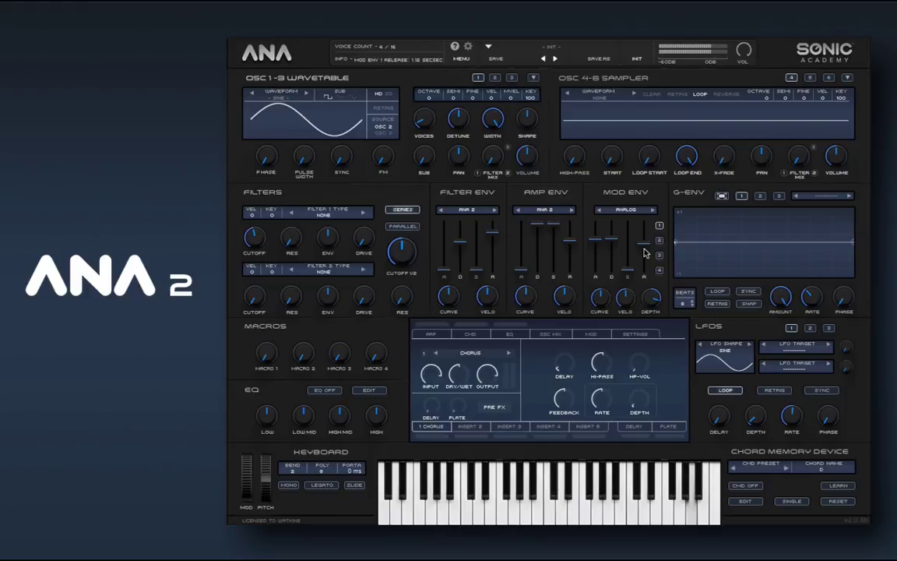
mouse_move(524, 257)
left_mouse_down()
mouse_move(524, 226)
mouse_move(524, 251)
left_mouse_up()
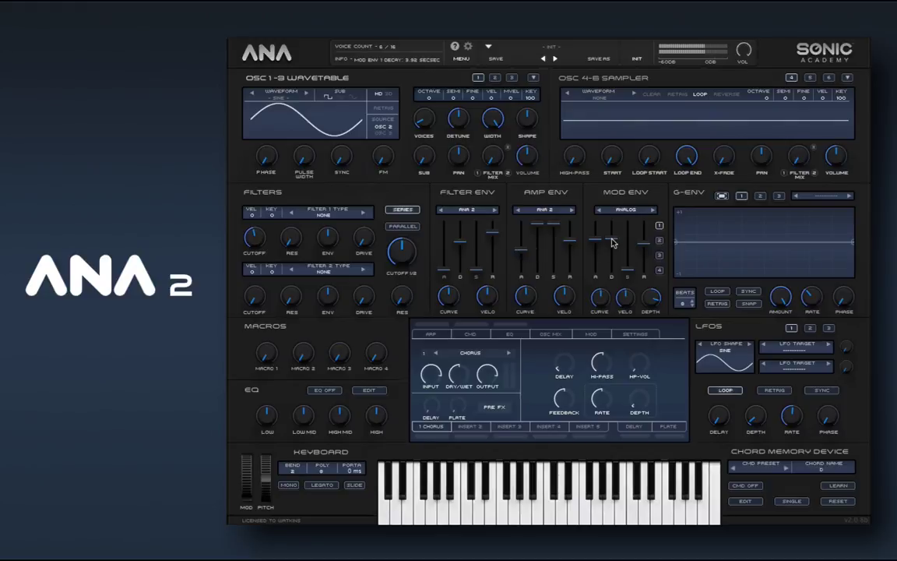
Step: Set Mod Env 1's attack to its minimum and decay to 100 ms, and shorten the Mod Env 1 and amp envelope releases
left_click_drag(594, 260, 590, 331)
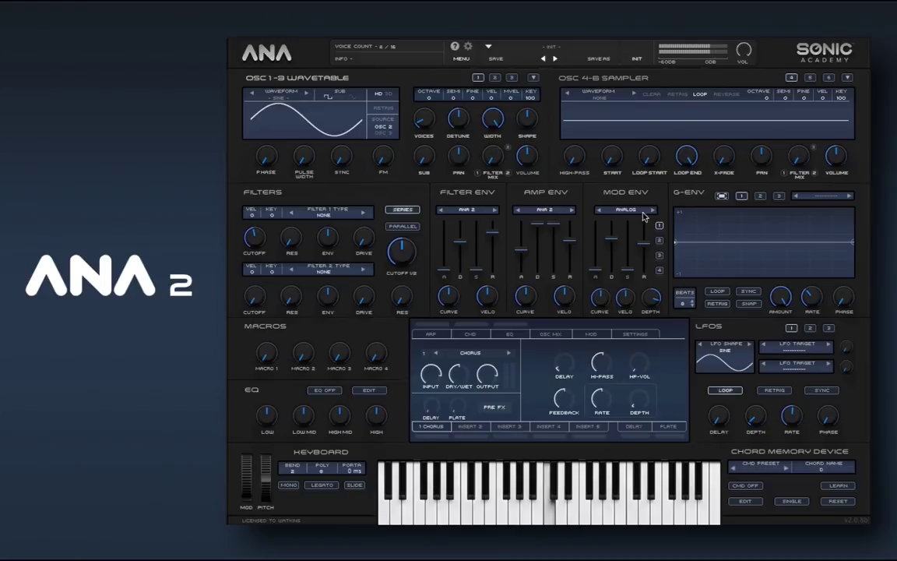
left_click_drag(656, 268, 609, 290)
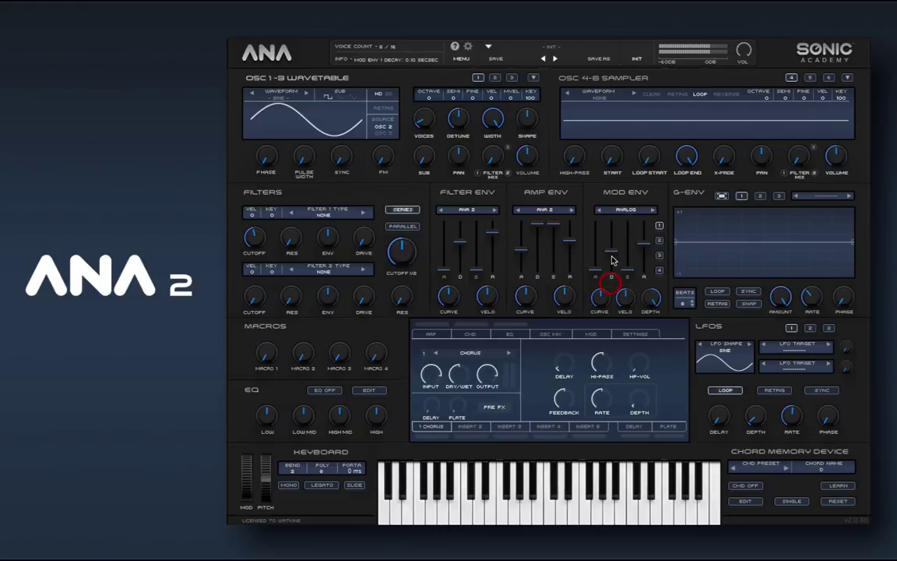
left_click_drag(642, 242, 646, 301)
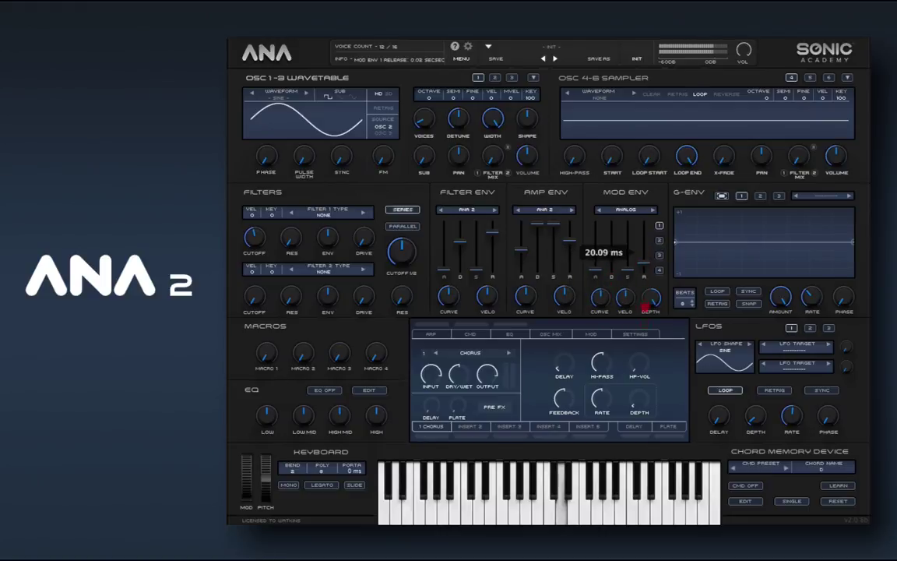
mouse_move(567, 236)
left_mouse_down()
mouse_move(571, 404)
mouse_move(578, 297)
left_mouse_up()
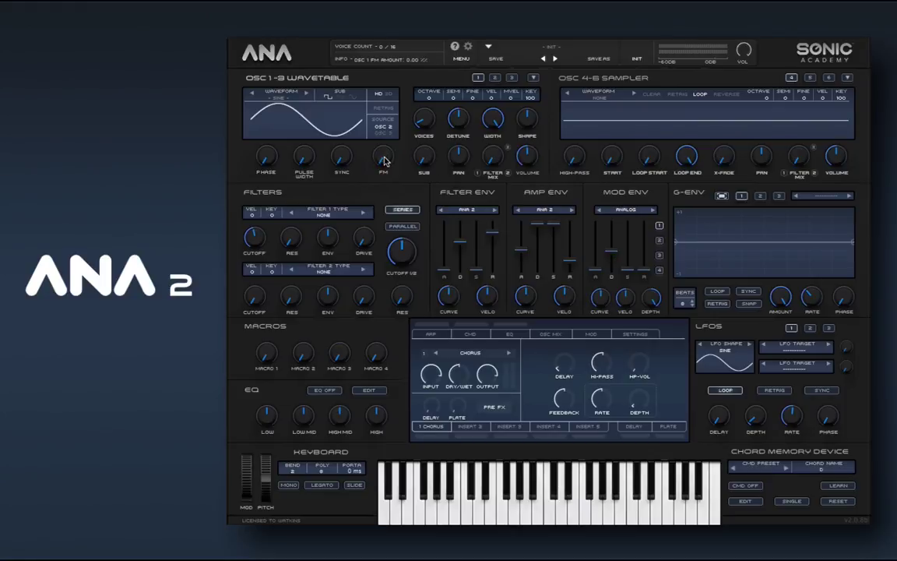
Step: Raise Mod Env 1's sustain partway and lengthen its decay
mouse_move(632, 270)
left_mouse_down()
mouse_move(631, 241)
mouse_move(630, 257)
left_mouse_up()
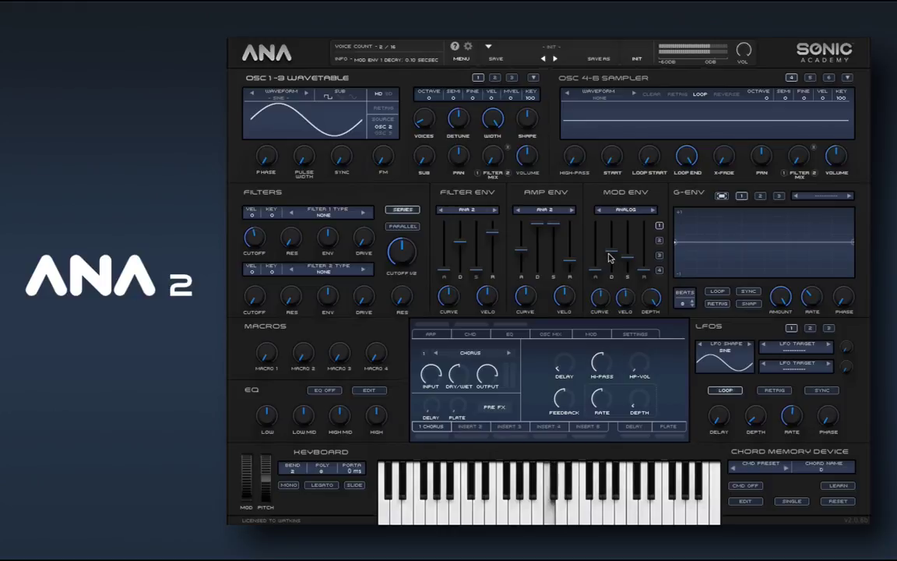
right_click(610, 258)
left_click(627, 256)
left_click(612, 251)
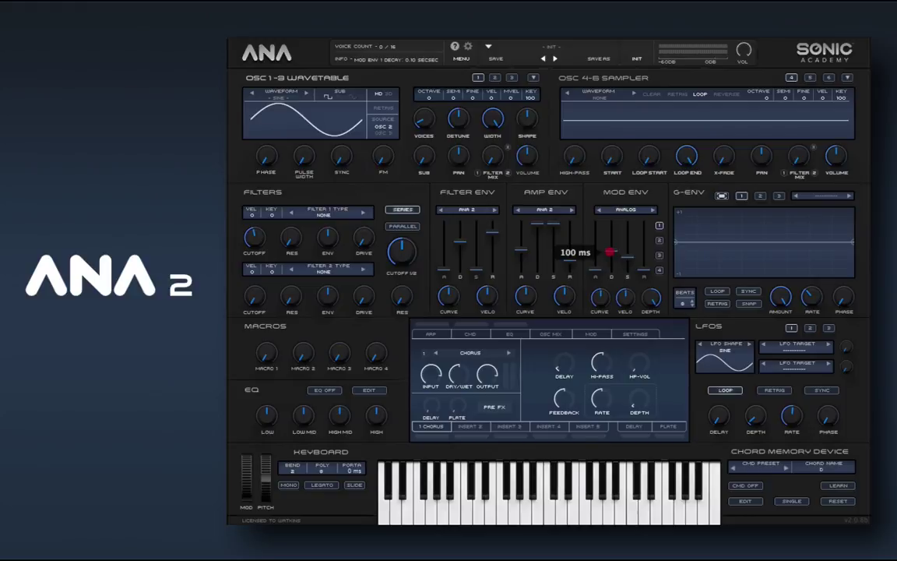
mouse_move(612, 252)
left_mouse_down()
mouse_move(611, 216)
mouse_move(611, 241)
left_mouse_up()
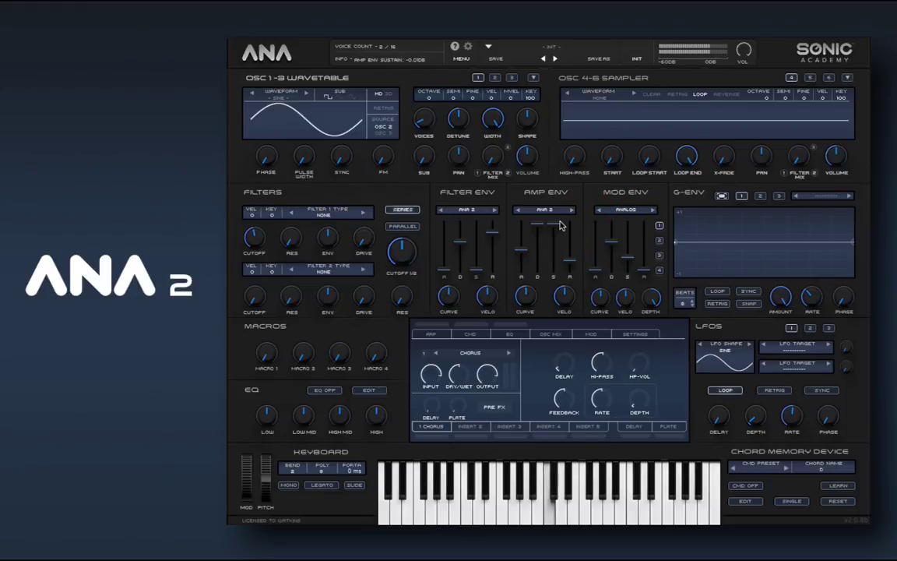
Step: Tune oscillator 2 to octave -1 and 4 semitones, and lengthen Mod Env 1's attack while readjusting its decay
left_click(495, 80)
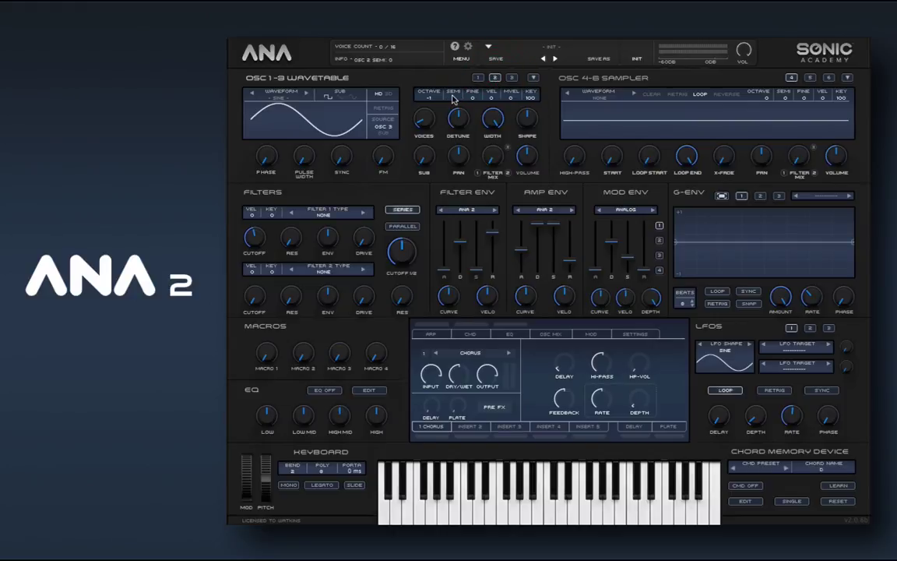
left_click_drag(454, 97, 460, 49)
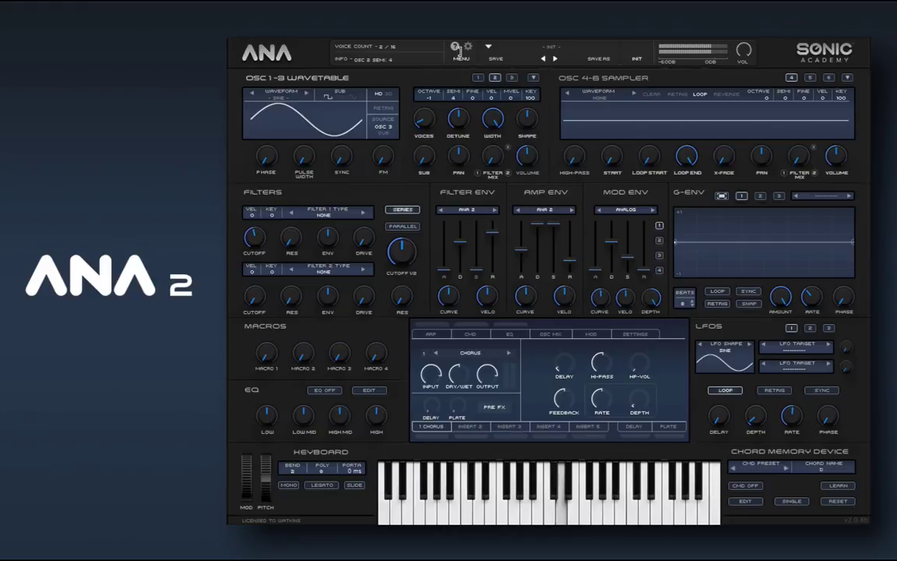
left_click_drag(612, 241, 600, 172)
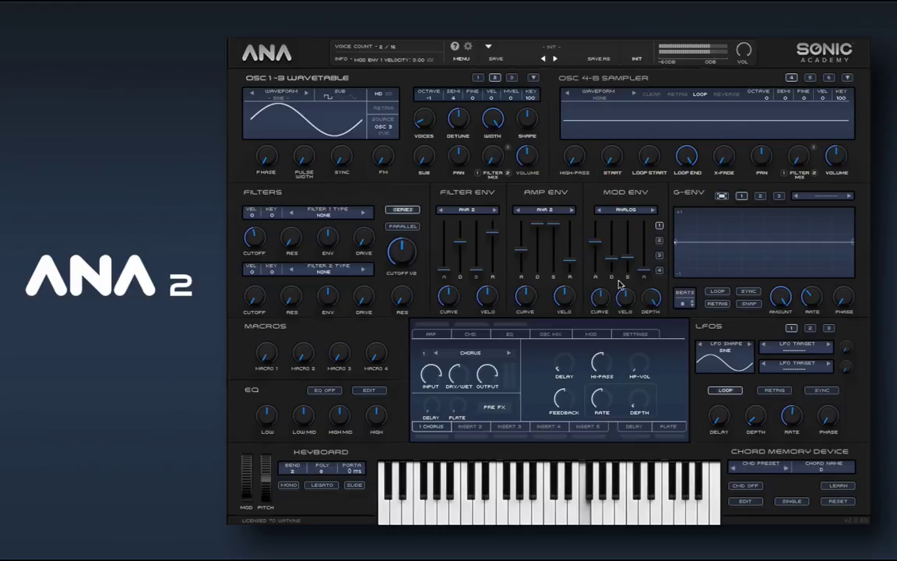
mouse_move(610, 258)
left_mouse_down()
mouse_move(612, 271)
mouse_move(612, 243)
mouse_move(611, 253)
left_mouse_up()
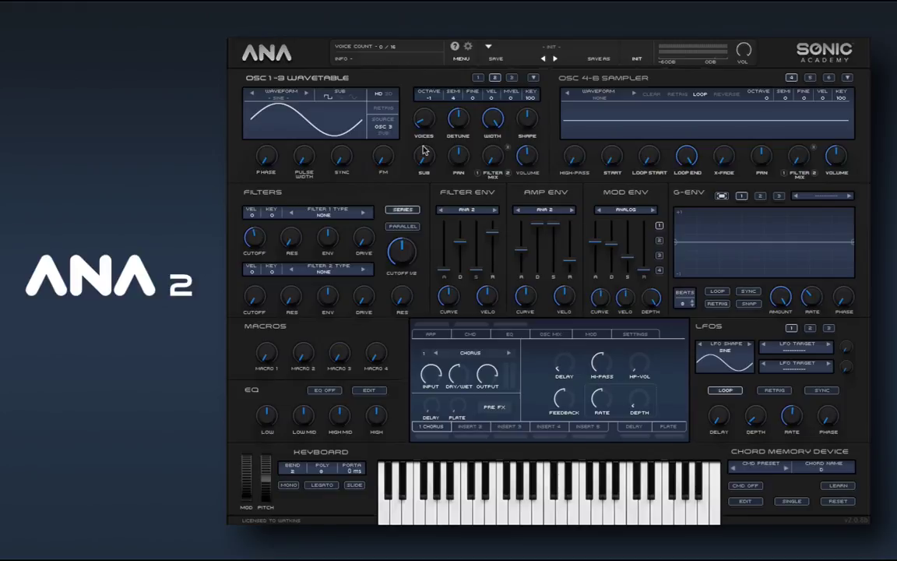
Step: Check the modulation matrix for the routing on oscillator 1's FM amount, and close the matrix
left_click(477, 77)
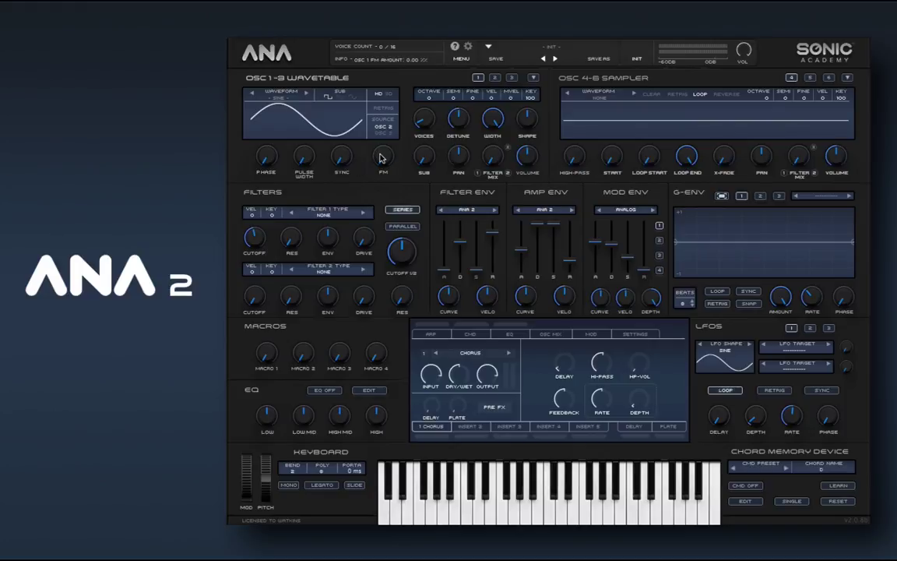
left_click(591, 333)
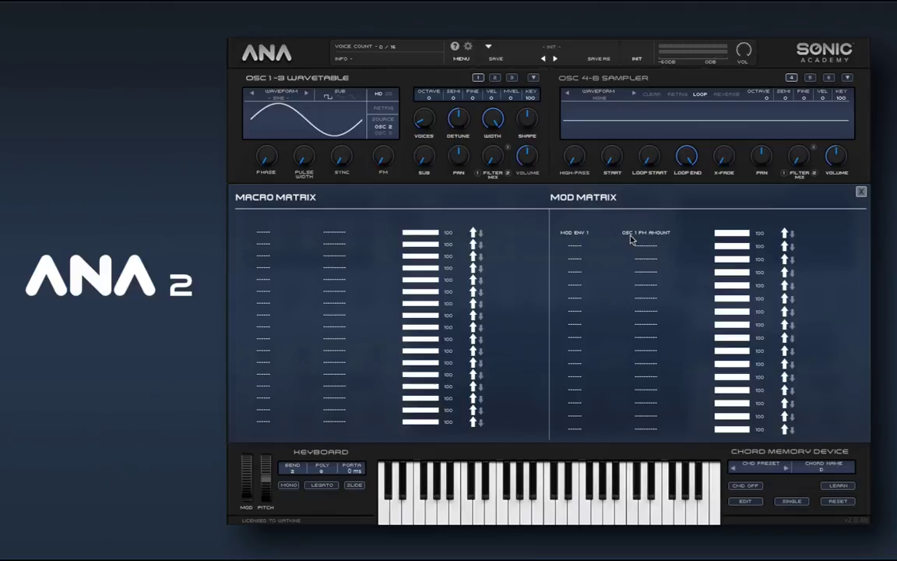
left_click(863, 191)
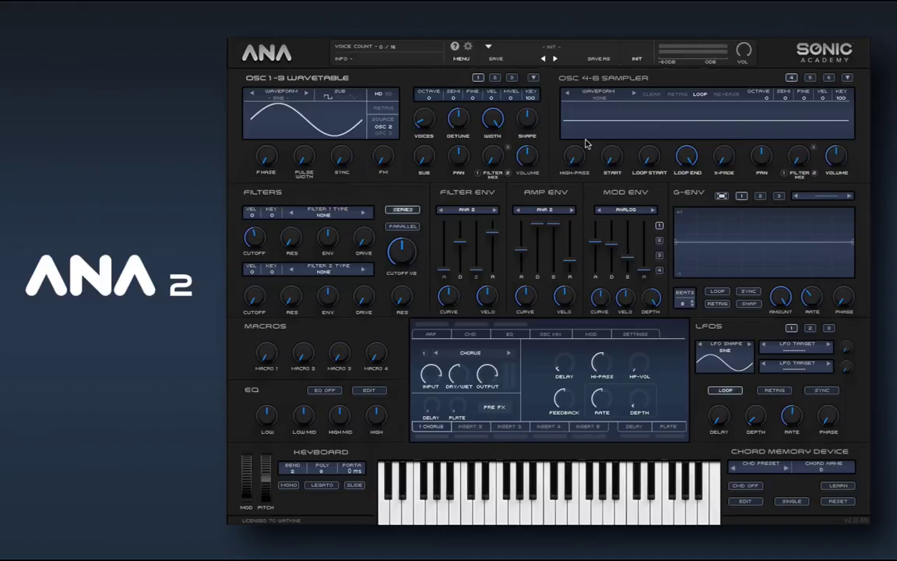
Step: Activate the first insert effect and replace its chorus with the Bitcrusher distortion
left_click(495, 78)
left_click(479, 78)
left_click(432, 428)
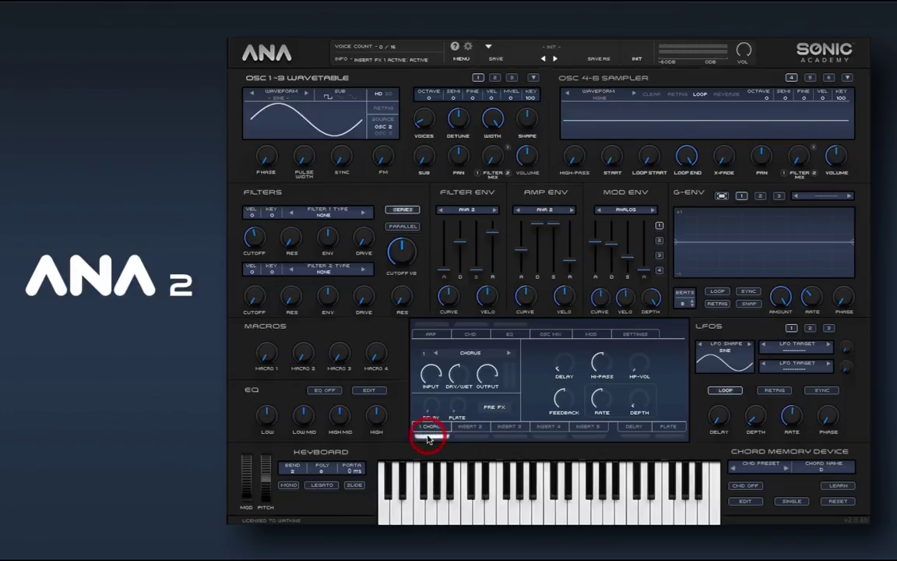
left_click(472, 355)
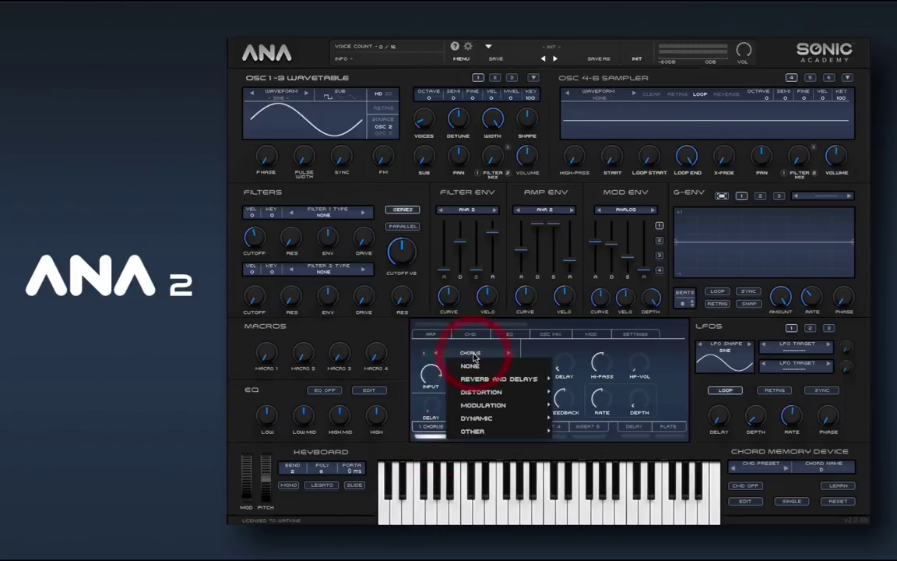
mouse_move(529, 392)
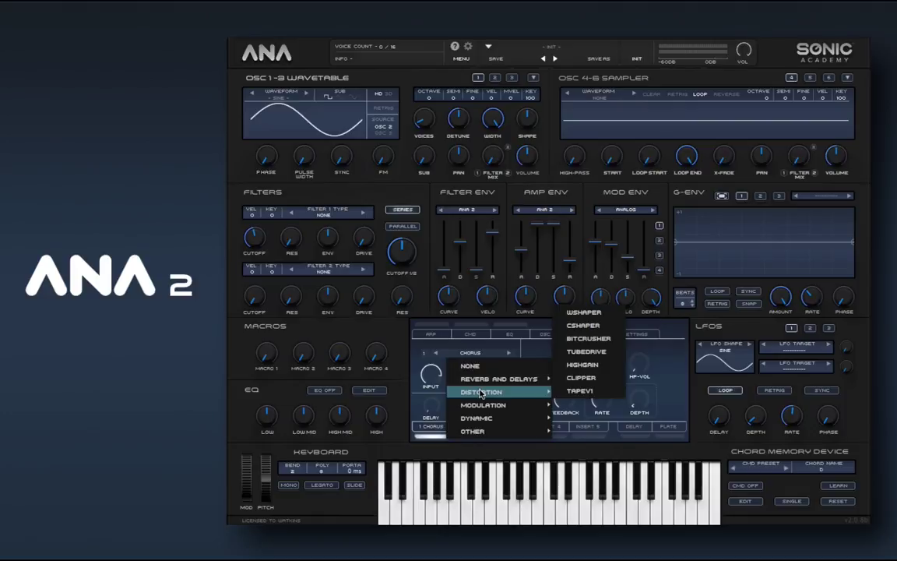
left_click(573, 340)
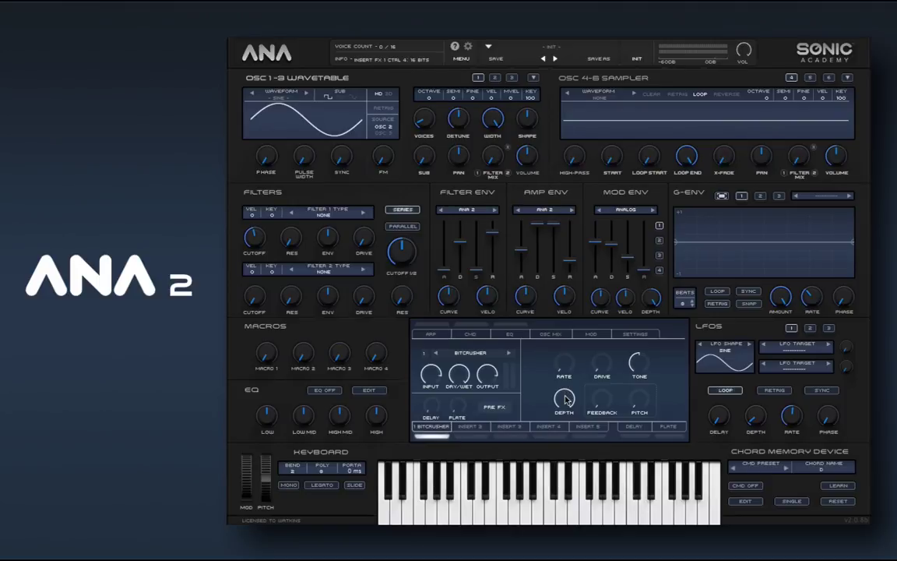
Step: Adjust the Bitcrusher's depth, lowering it and bringing it back up
mouse_move(566, 399)
left_mouse_down()
mouse_move(568, 414)
mouse_move(565, 404)
left_mouse_up()
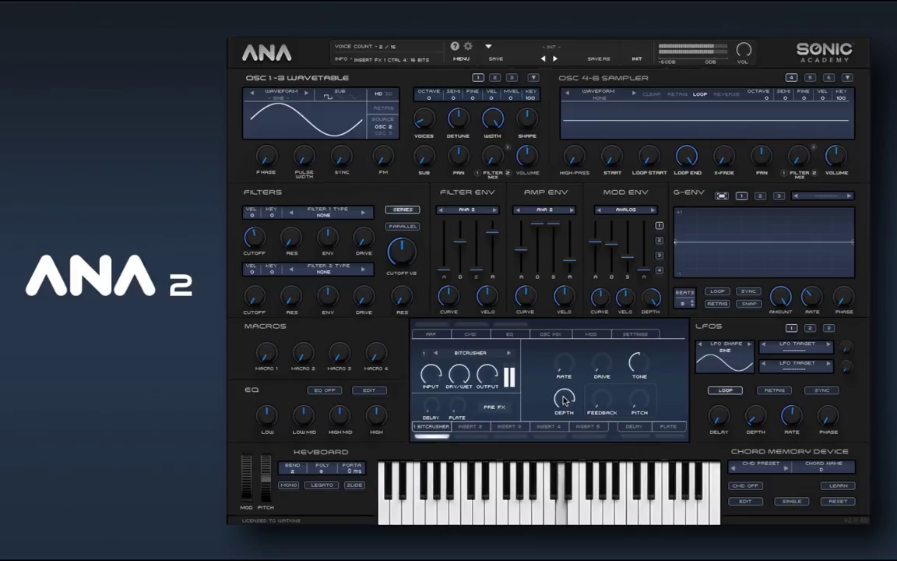
left_click_drag(564, 400, 564, 419)
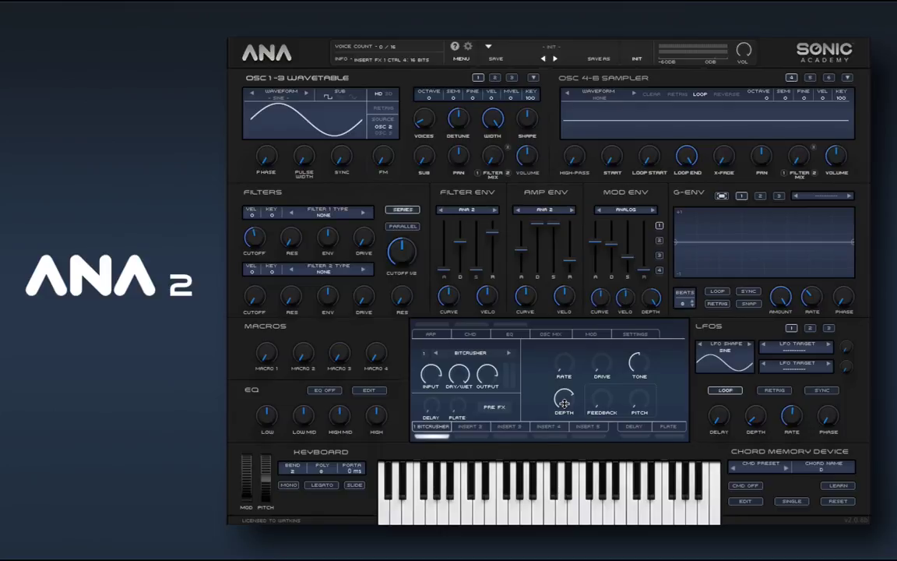
left_click_drag(564, 403, 564, 392)
left_click(564, 397)
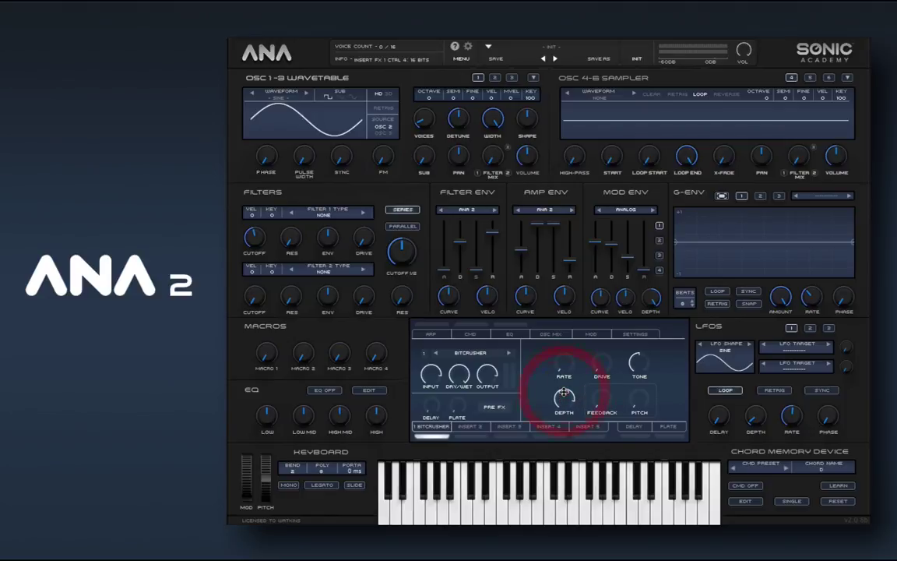